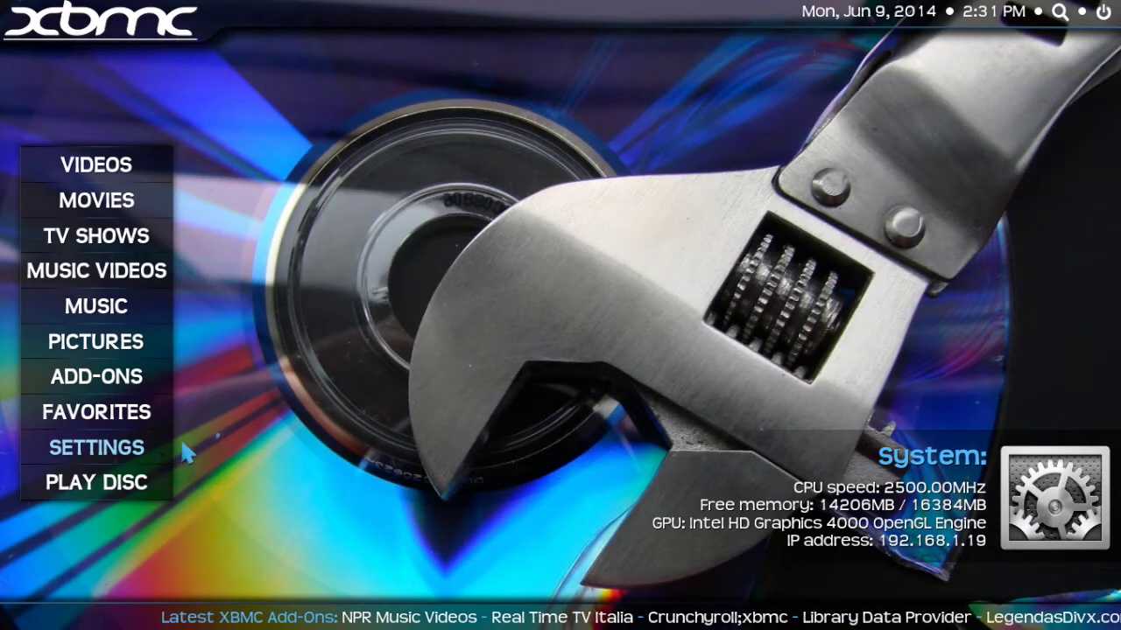
Open Skin Settings from the Settings screen, then back out to the home menu
{"action": "left_click", "coordinate": [108, 445]}
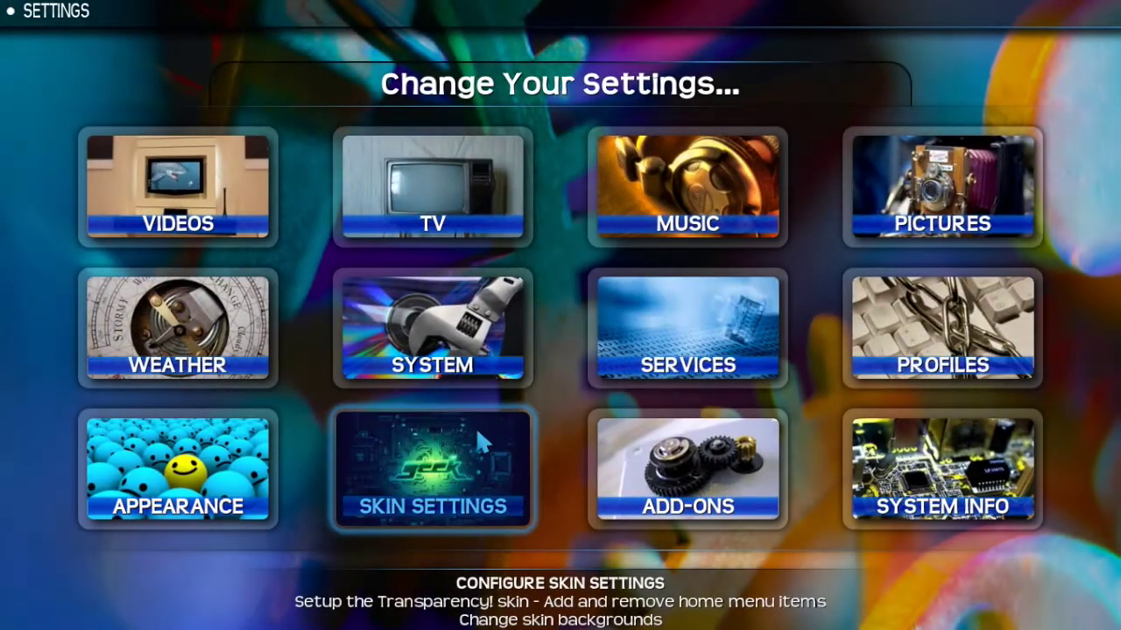
{"action": "left_click", "coordinate": [478, 462]}
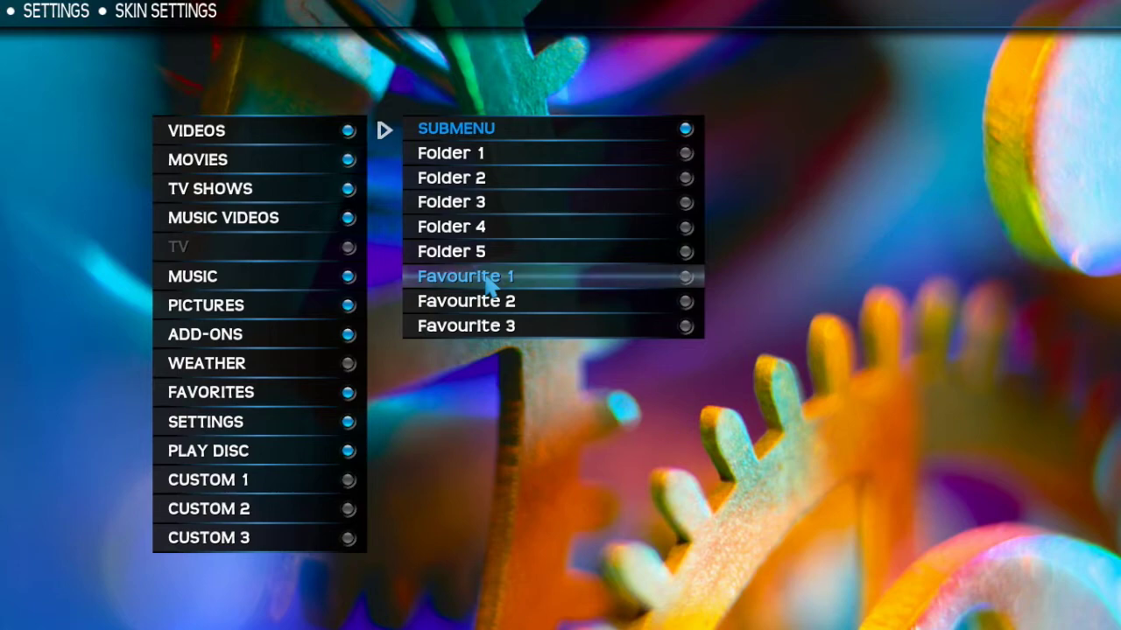
{"action": "right_click", "coordinate": [897, 215]}
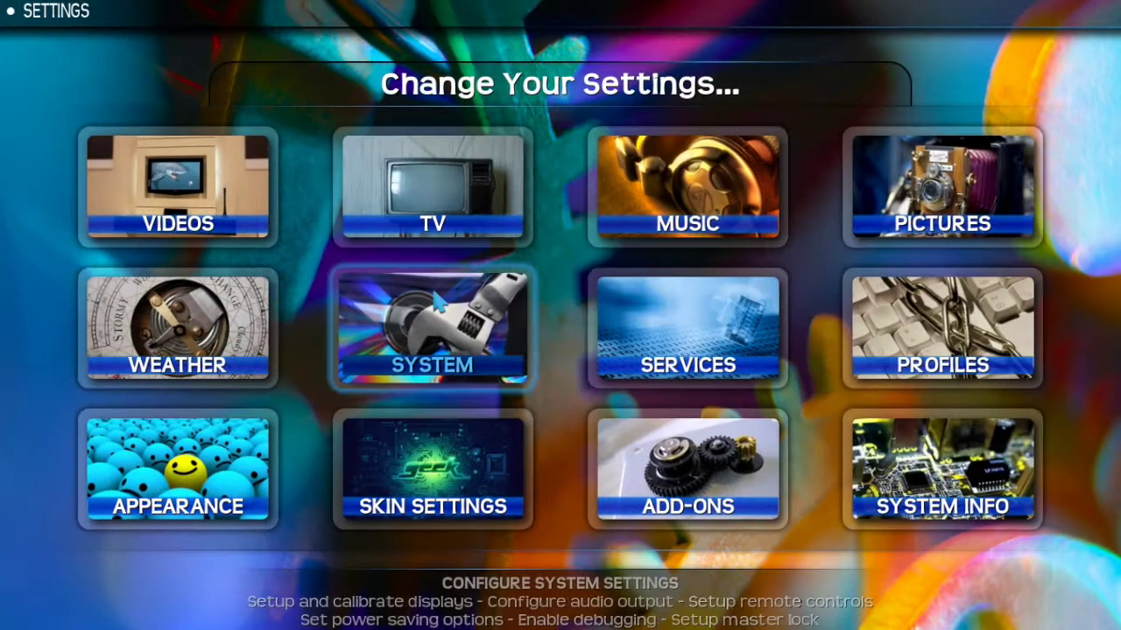
{"action": "right_click", "coordinate": [544, 206]}
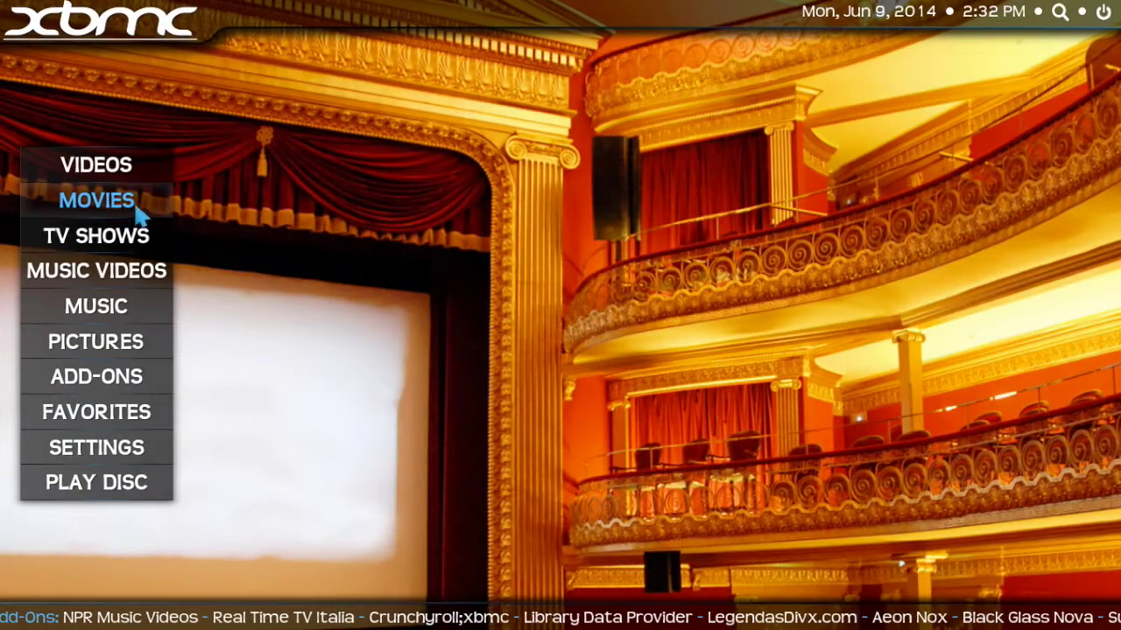
Open the Movies tag folders and check favourites options for Anime and Comic/Game
{"action": "mouse_move", "coordinate": [177, 204]}
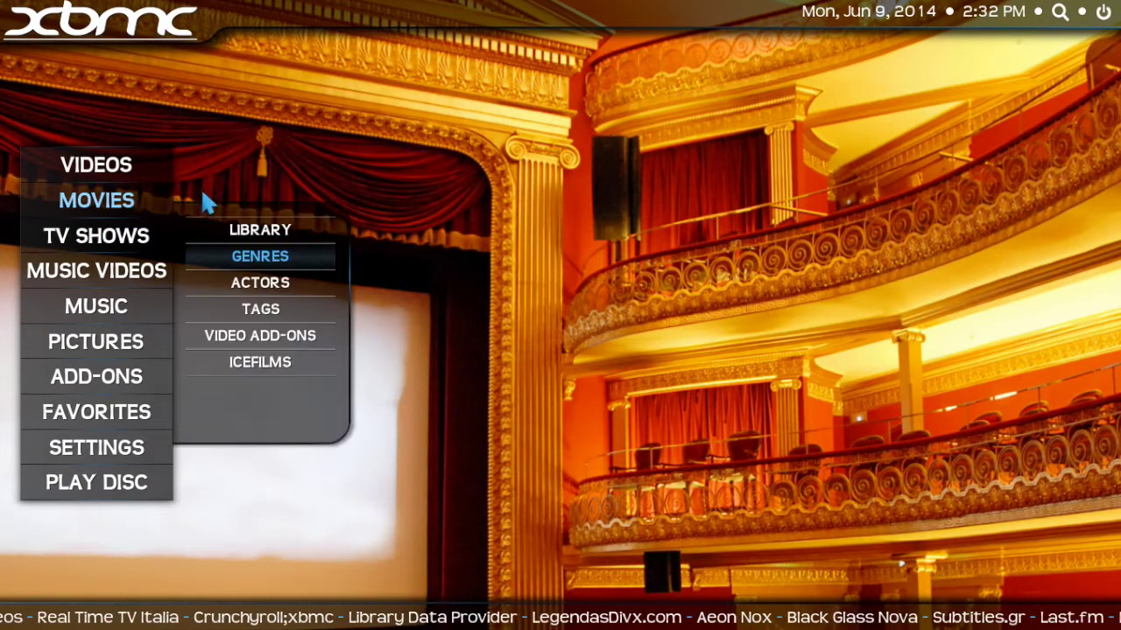
{"action": "left_click", "coordinate": [263, 311]}
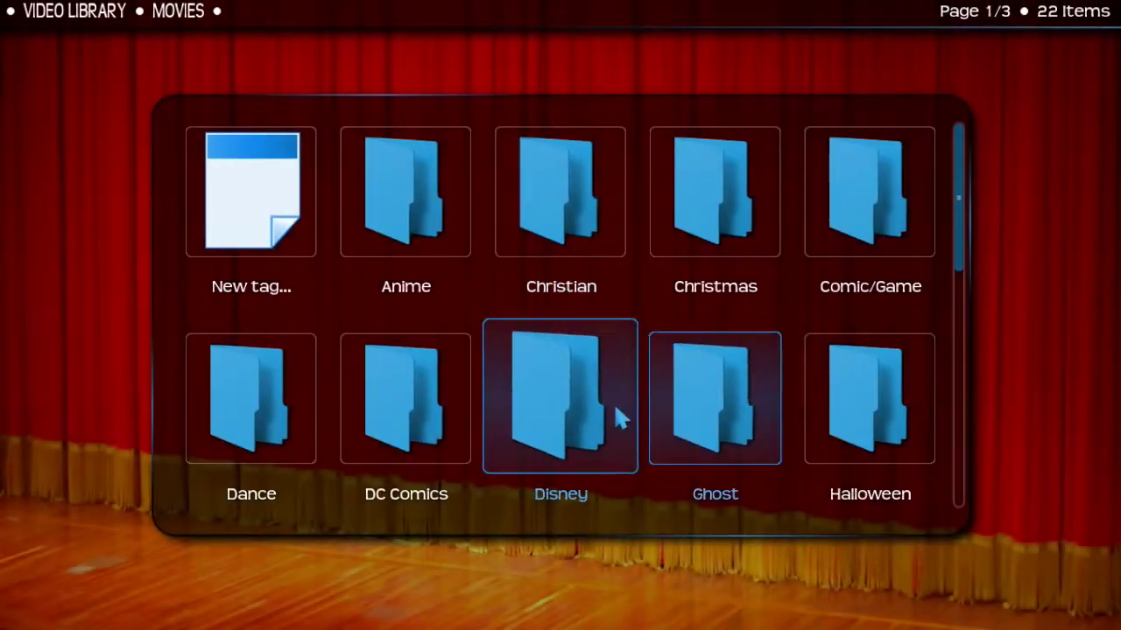
{"action": "right_click", "coordinate": [427, 203]}
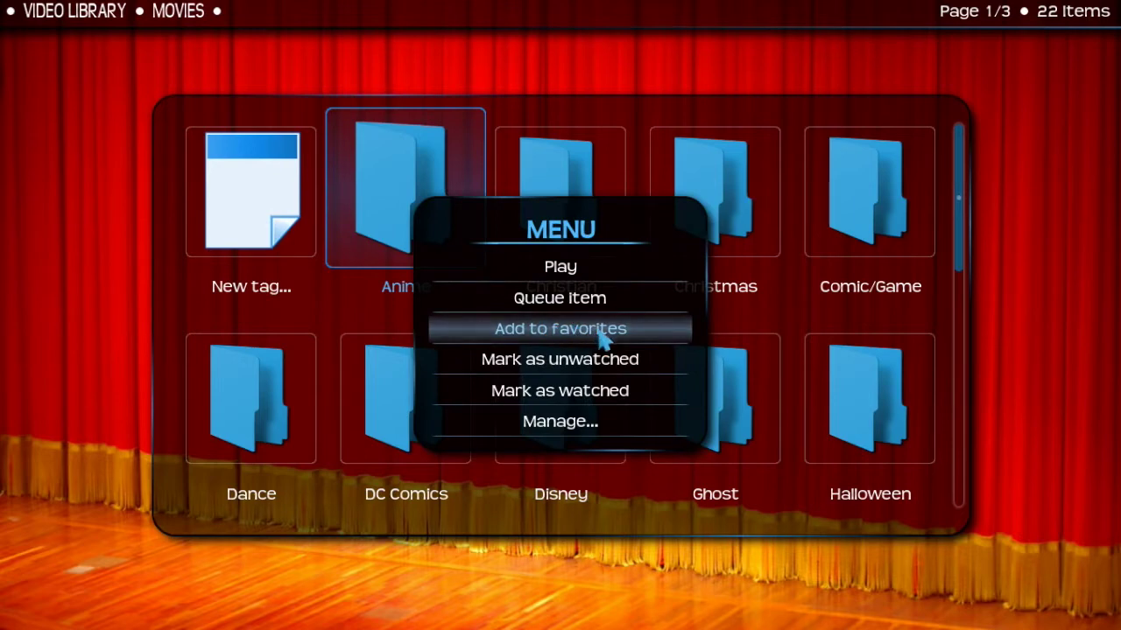
{"action": "right_click", "coordinate": [493, 63]}
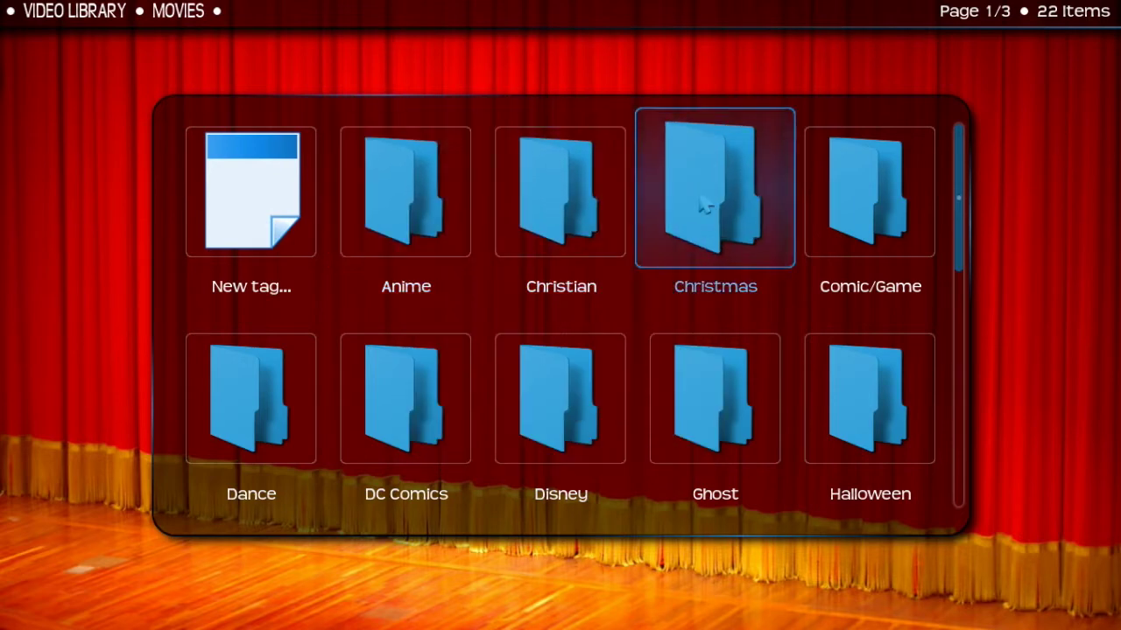
{"action": "right_click", "coordinate": [911, 205]}
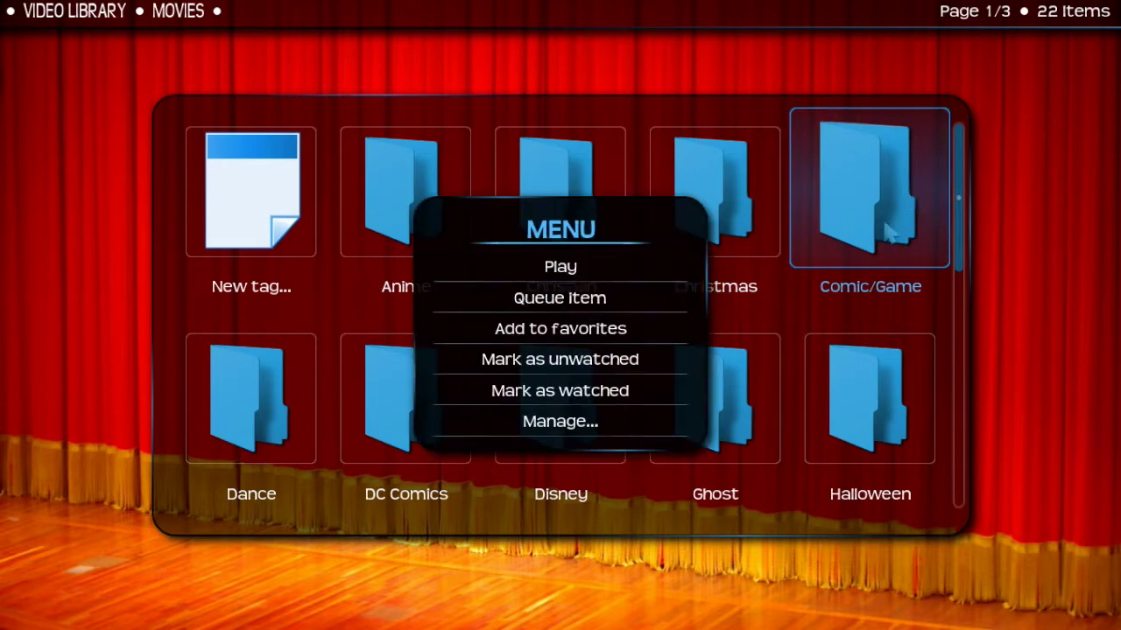
{"action": "right_click", "coordinate": [892, 235]}
Confirm the Disney tag folder is a favourite and return to the home menu
{"action": "right_click", "coordinate": [612, 411]}
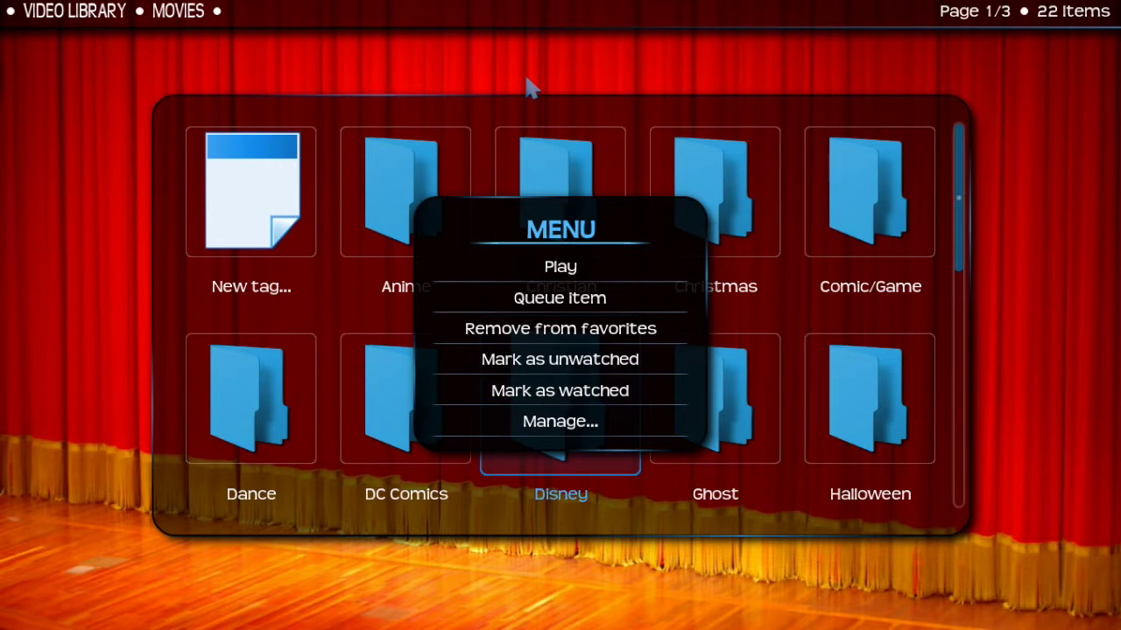
{"action": "key", "text": "Escape"}
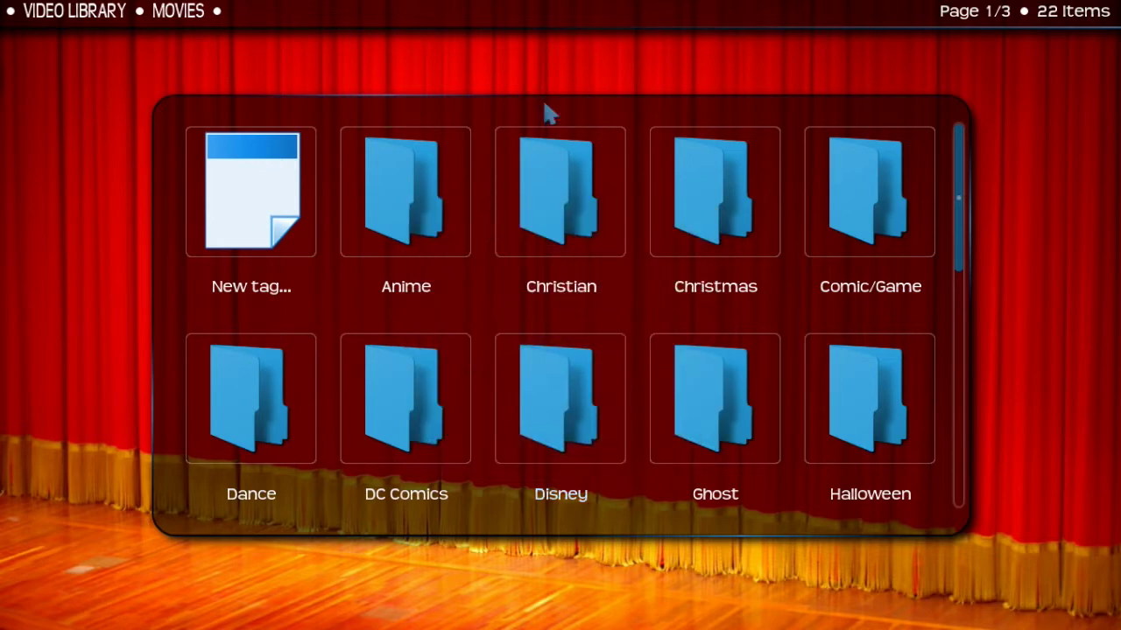
{"action": "key", "text": "Escape"}
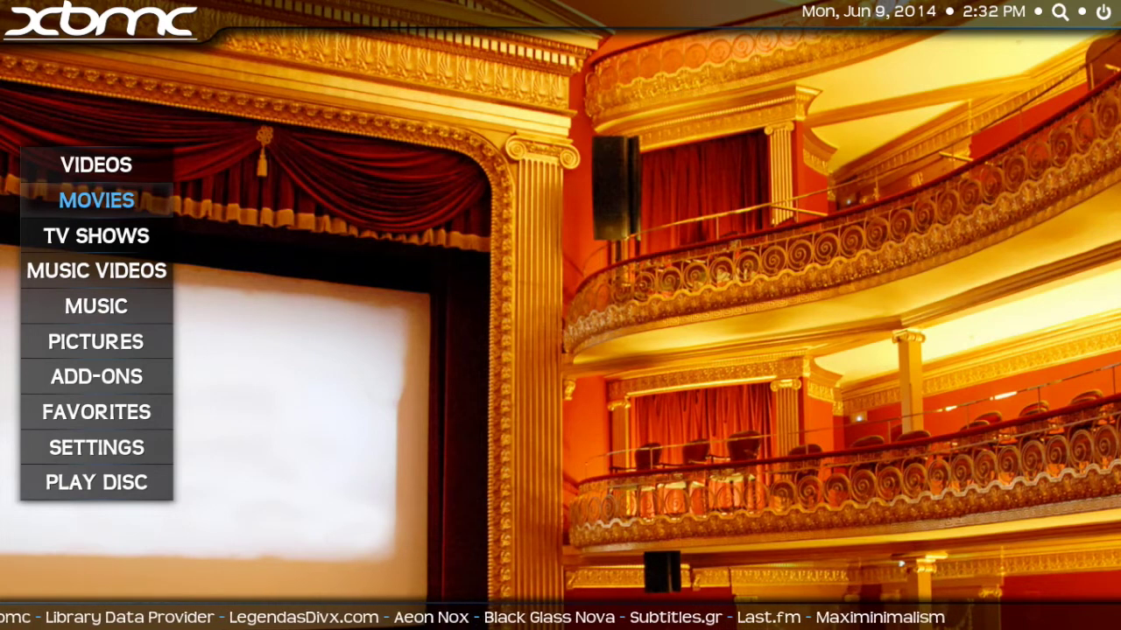
Open the Movies library, go back to its category grid, and confirm Tags is favourited
{"action": "key", "text": "Right"}
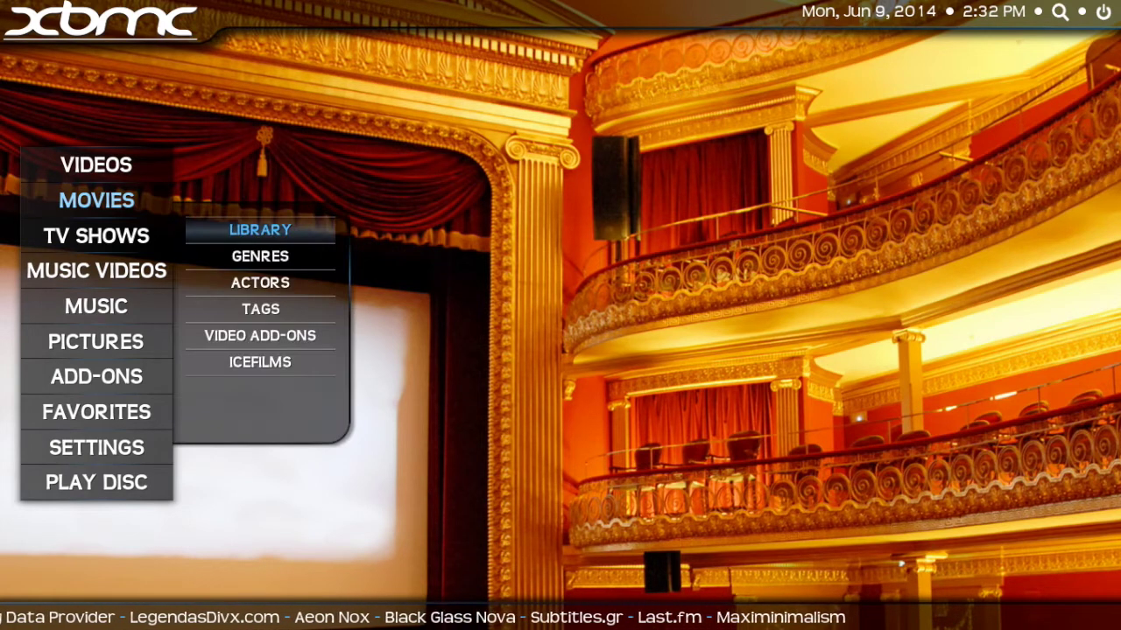
{"action": "key", "text": "Down"}
{"action": "key", "text": "Down"}
{"action": "key", "text": "Down"}
{"action": "key", "text": "Up"}
{"action": "key", "text": "Up"}
{"action": "key", "text": "Up"}
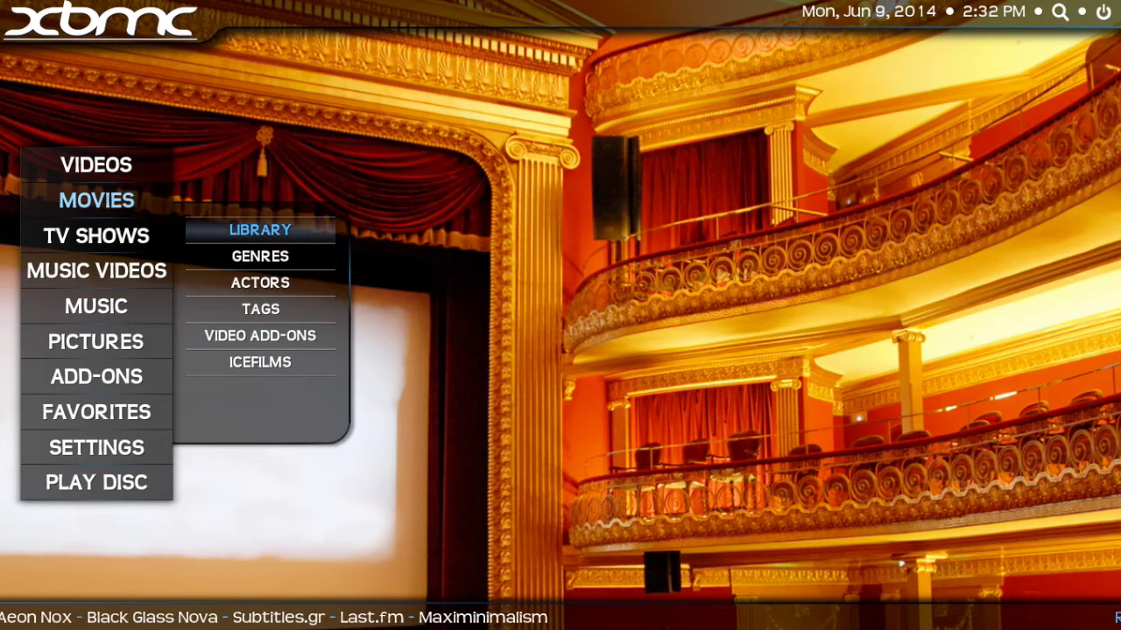
{"action": "key", "text": "Return"}
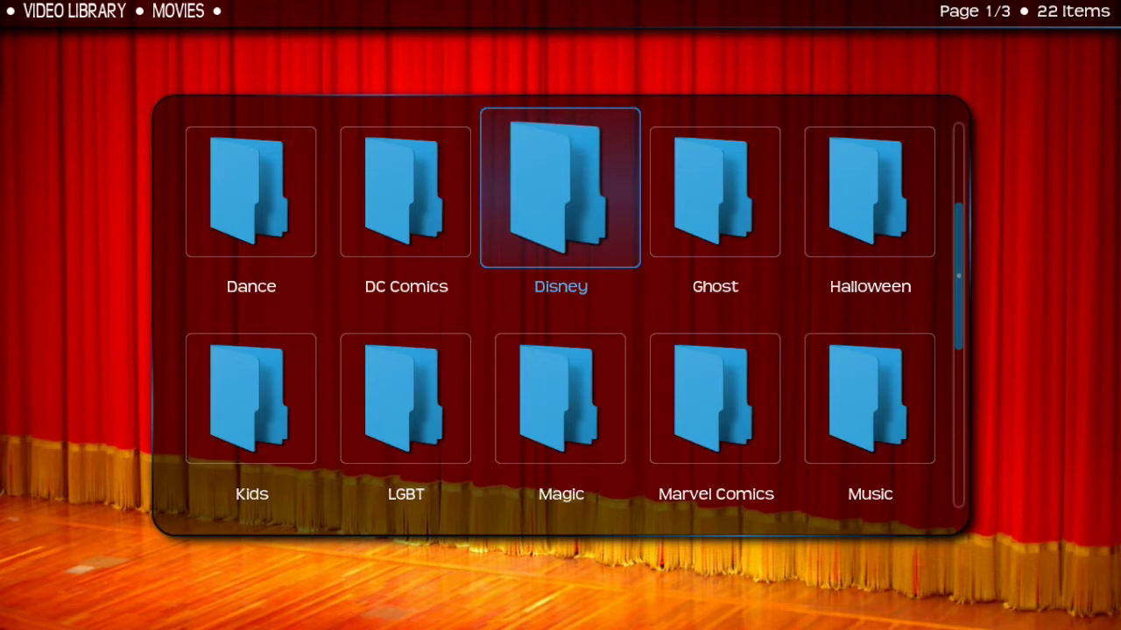
{"action": "key", "text": "BackSpace"}
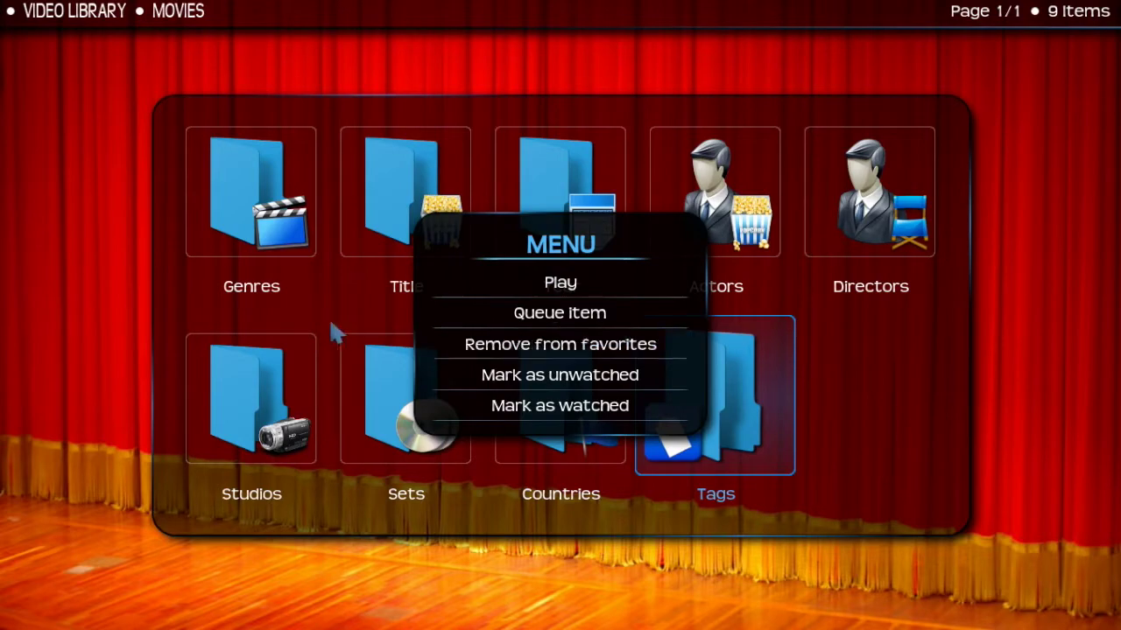
{"action": "left_click", "coordinate": [159, 194]}
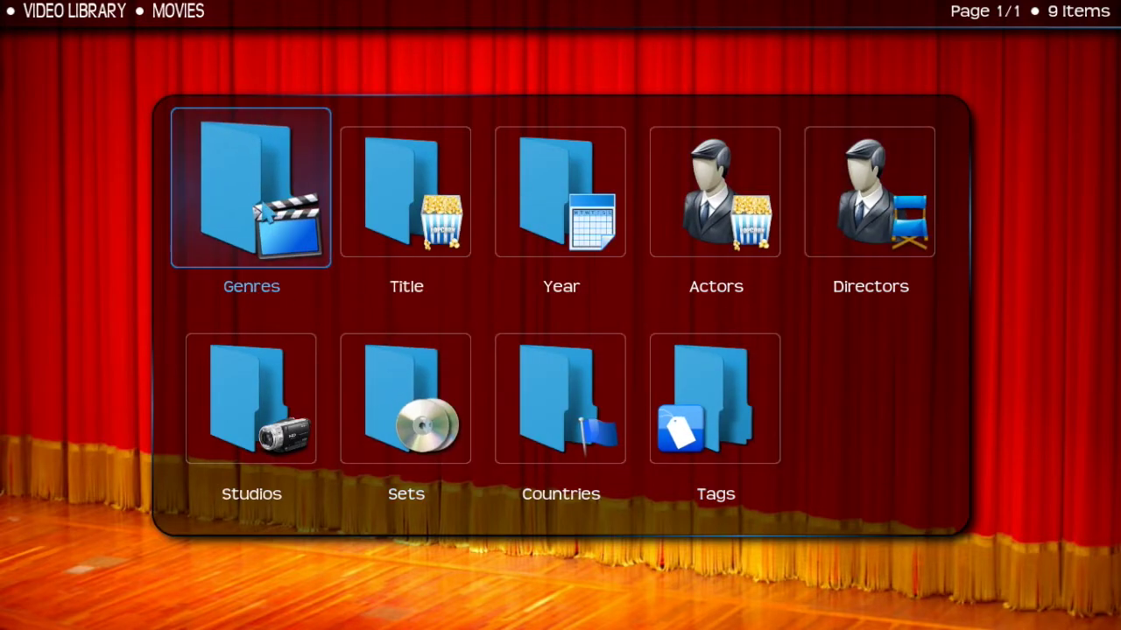
{"action": "right_click", "coordinate": [270, 240]}
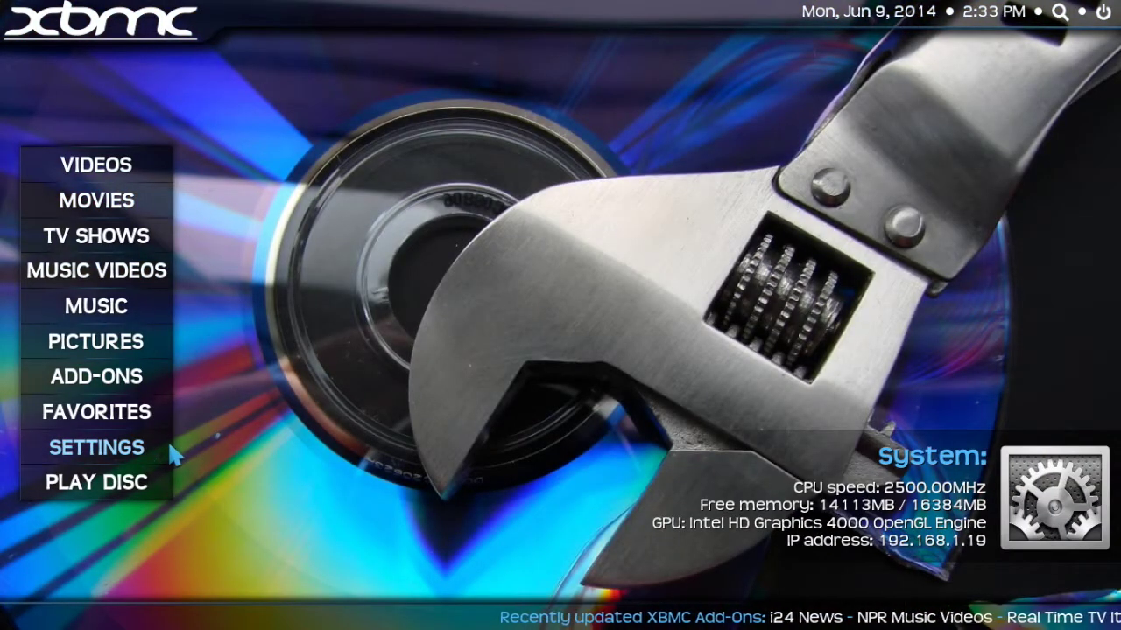
In Skin Settings' home-menu list, switch off the VIDEOS item
{"action": "mouse_move", "coordinate": [166, 440]}
{"action": "left_click", "coordinate": [254, 232]}
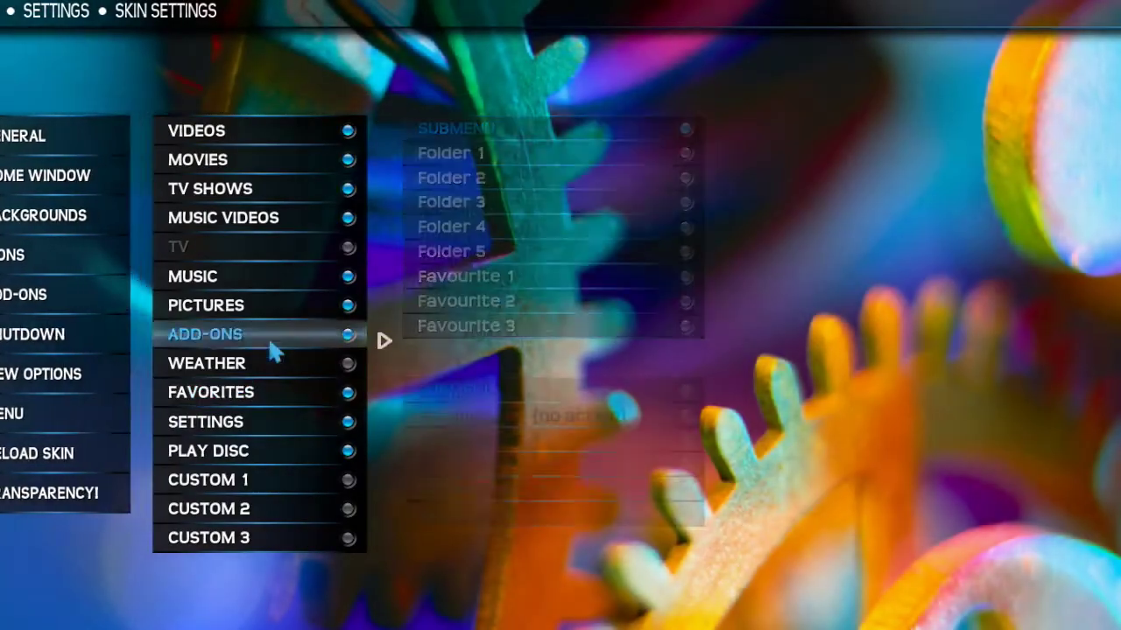
{"action": "mouse_move", "coordinate": [250, 167]}
{"action": "mouse_move", "coordinate": [251, 138]}
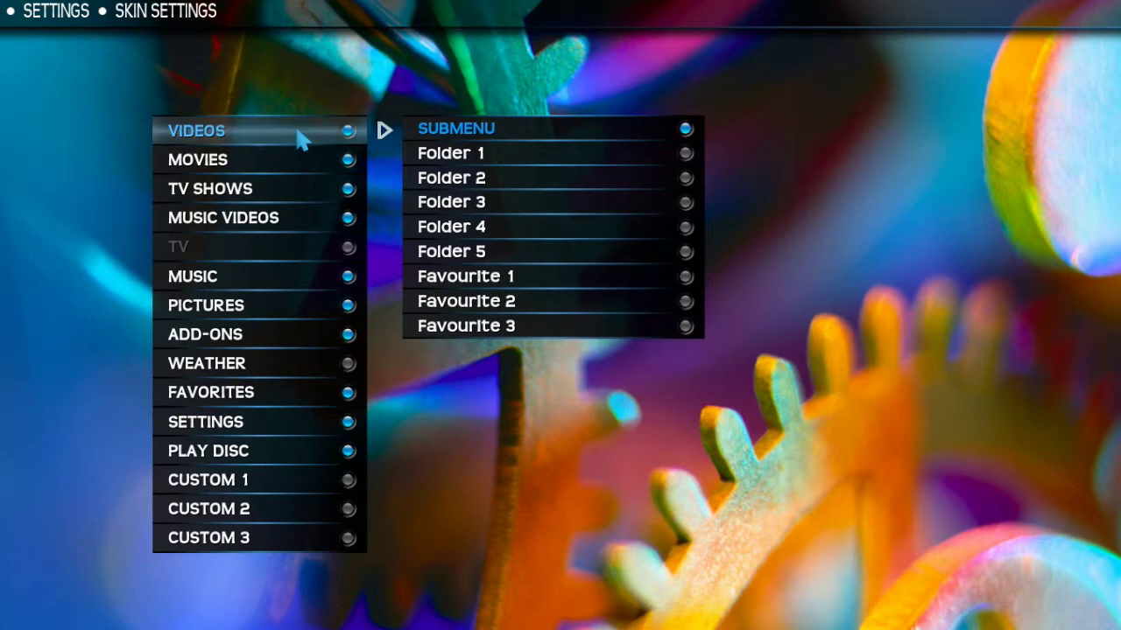
{"action": "left_click", "coordinate": [298, 139]}
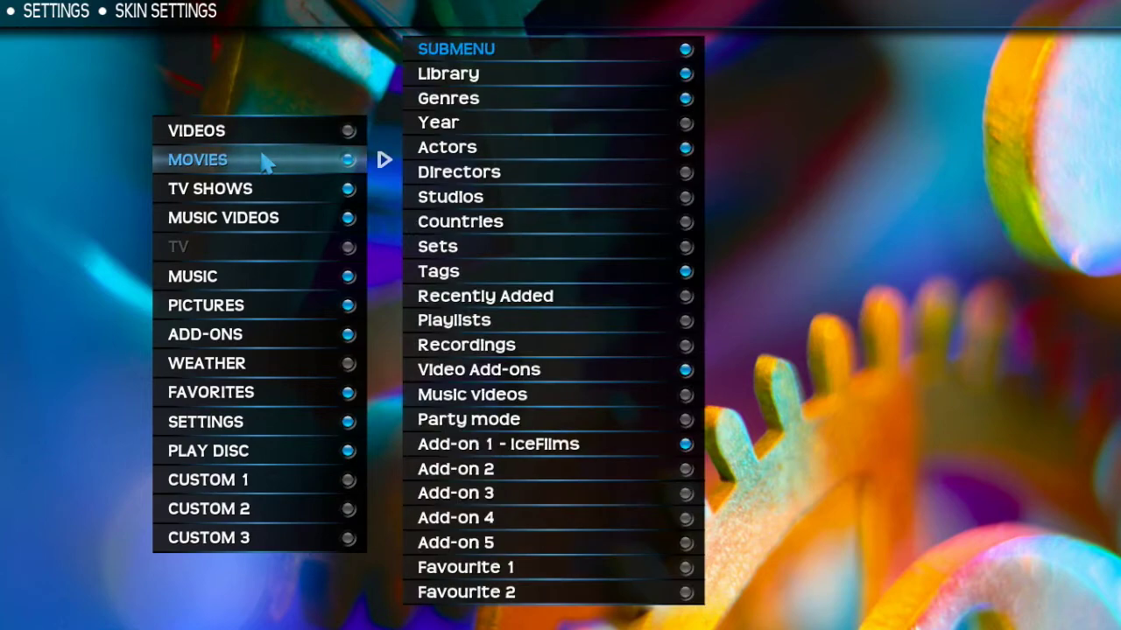
{"action": "mouse_move", "coordinate": [197, 358]}
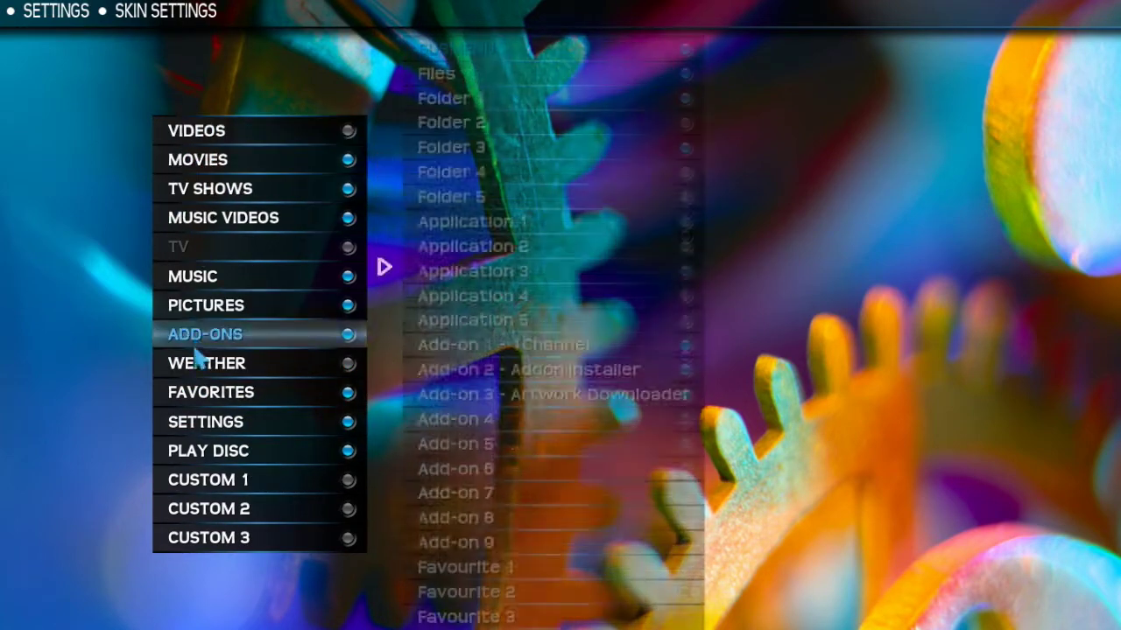
{"action": "mouse_move", "coordinate": [196, 399]}
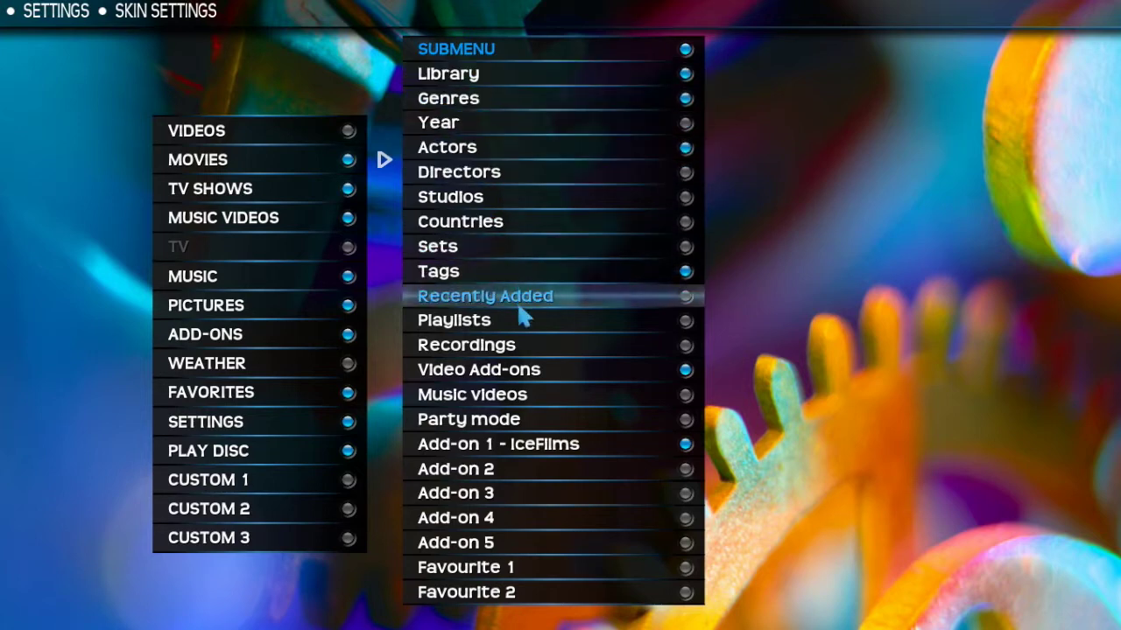
{"action": "mouse_move", "coordinate": [523, 453]}
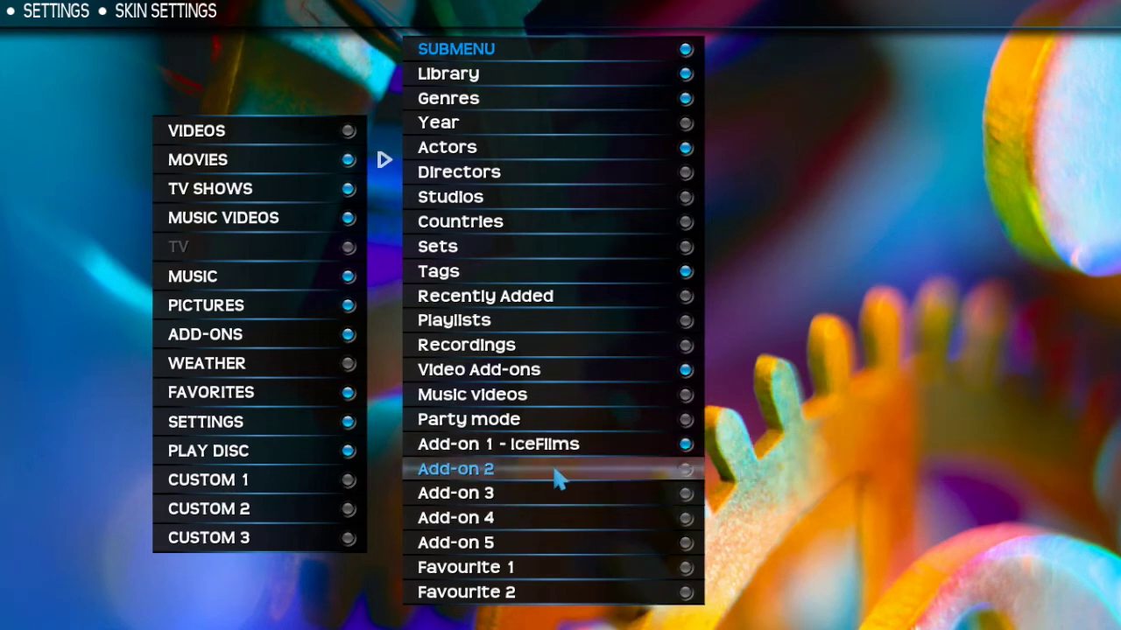
Assign the 1Channel add-on to the Movies submenu's Add-on 2 entry
{"action": "mouse_move", "coordinate": [560, 477]}
{"action": "left_click", "coordinate": [893, 473]}
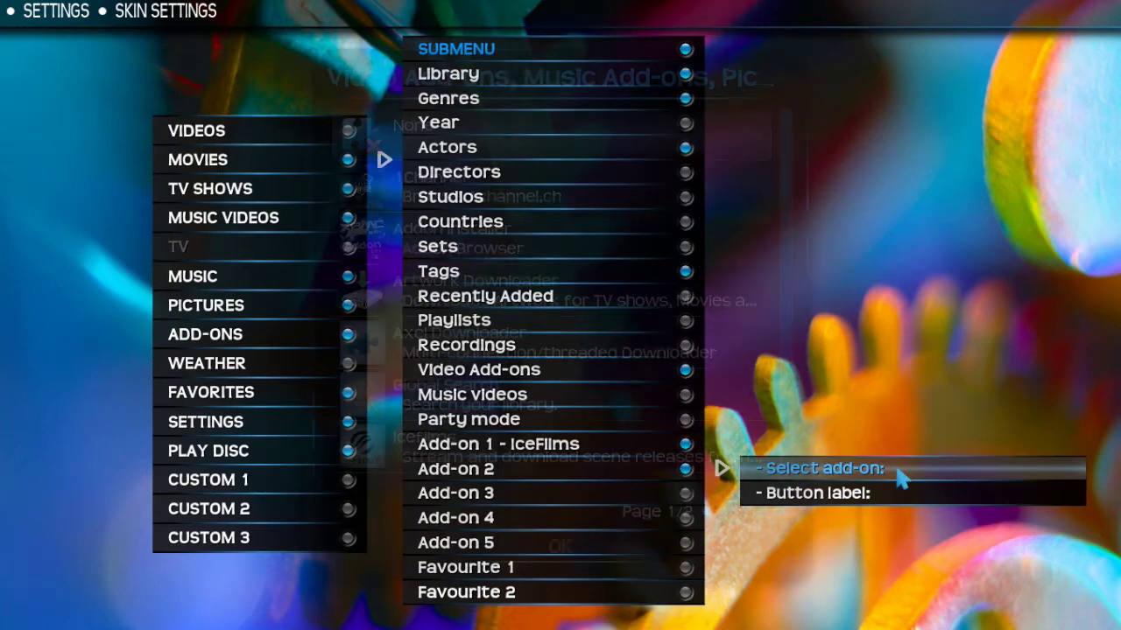
{"action": "left_click", "coordinate": [481, 187]}
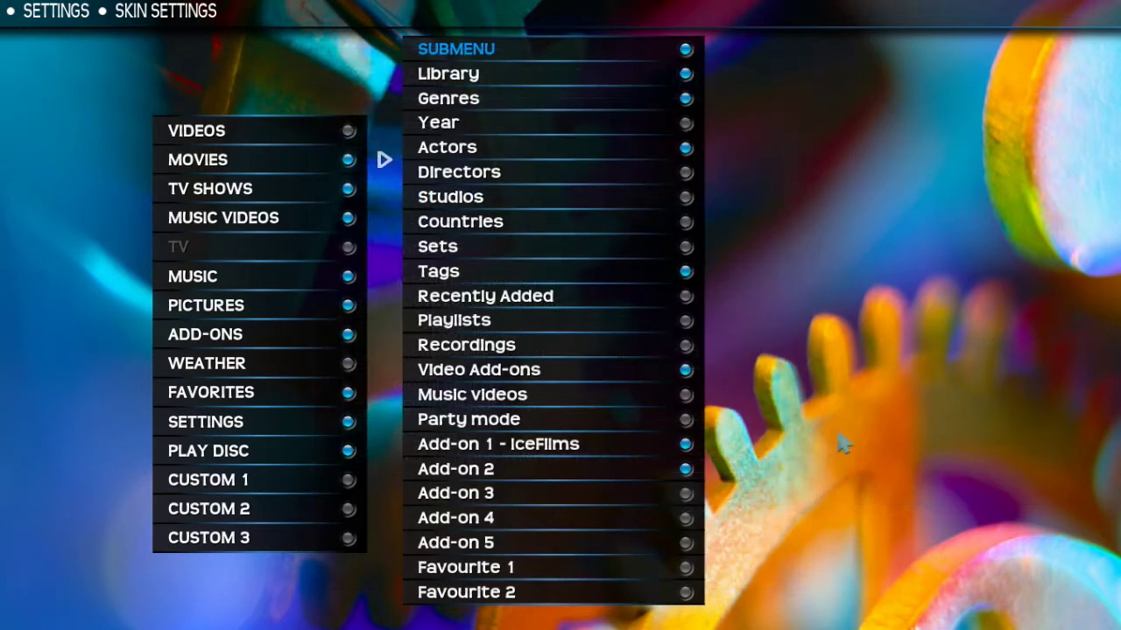
Give the Add-on 2 entry the button label '1Channel'
{"action": "mouse_move", "coordinate": [603, 475]}
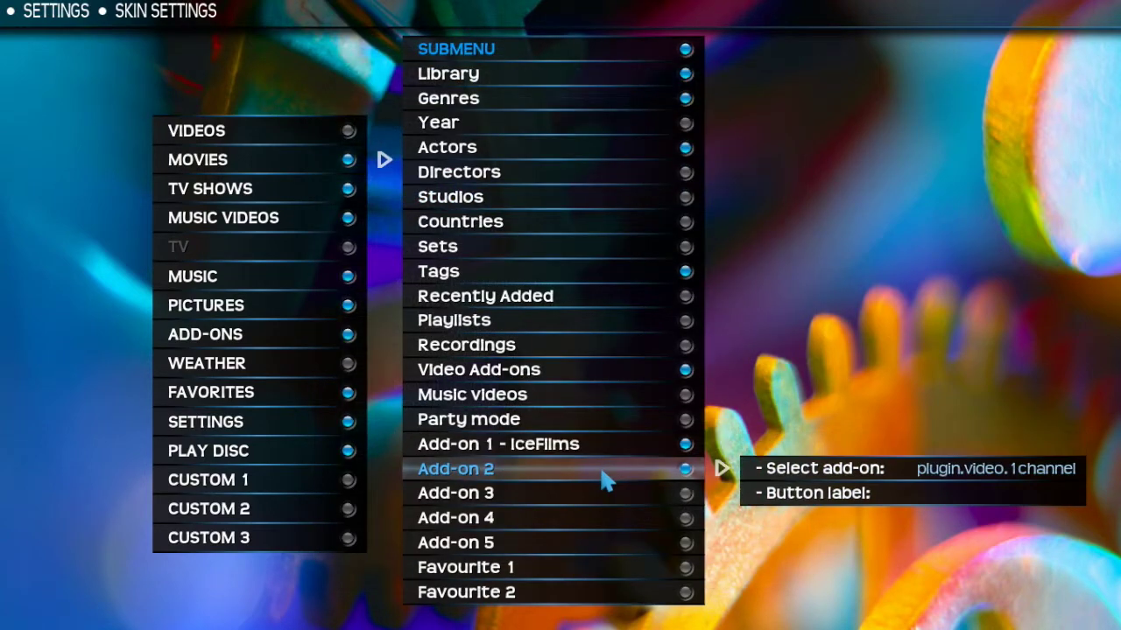
{"action": "left_click", "coordinate": [823, 493]}
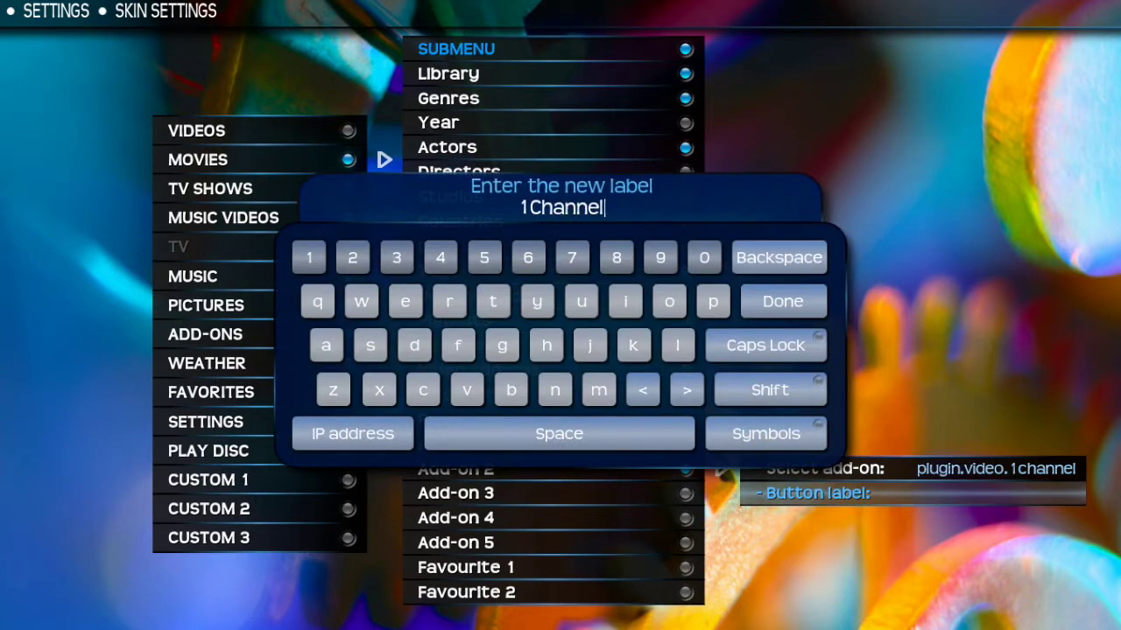
{"action": "type", "text": "1Channel"}
{"action": "key", "text": "Return"}
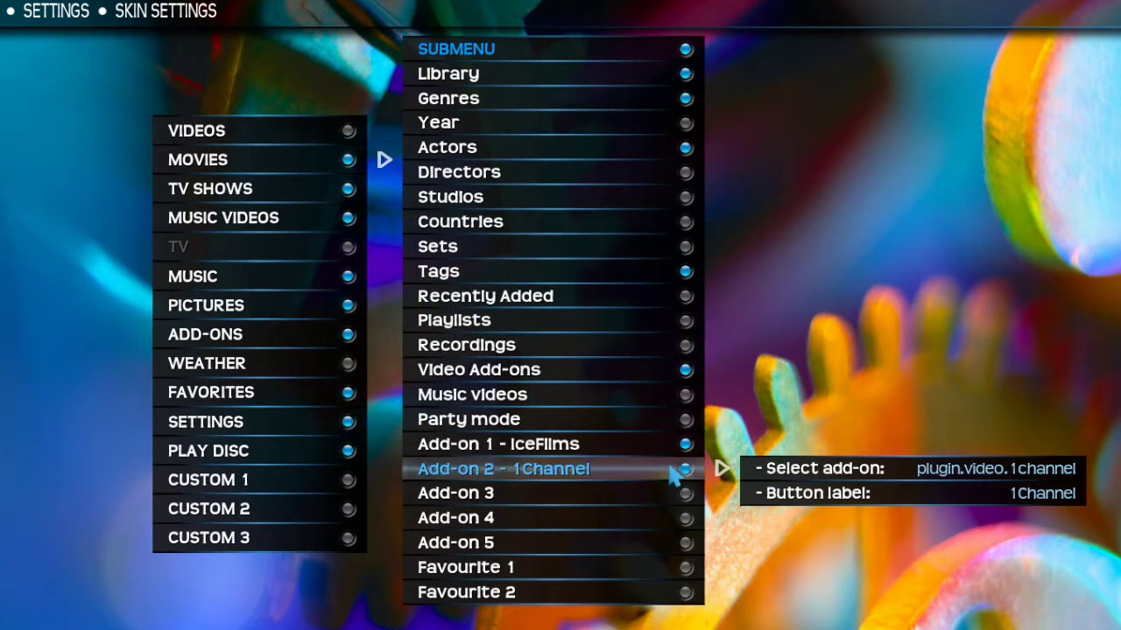
Enable Favourite 1 in the Movies submenu, closing the favourites list without choosing one
{"action": "left_click", "coordinate": [496, 569]}
{"action": "left_click", "coordinate": [886, 569]}
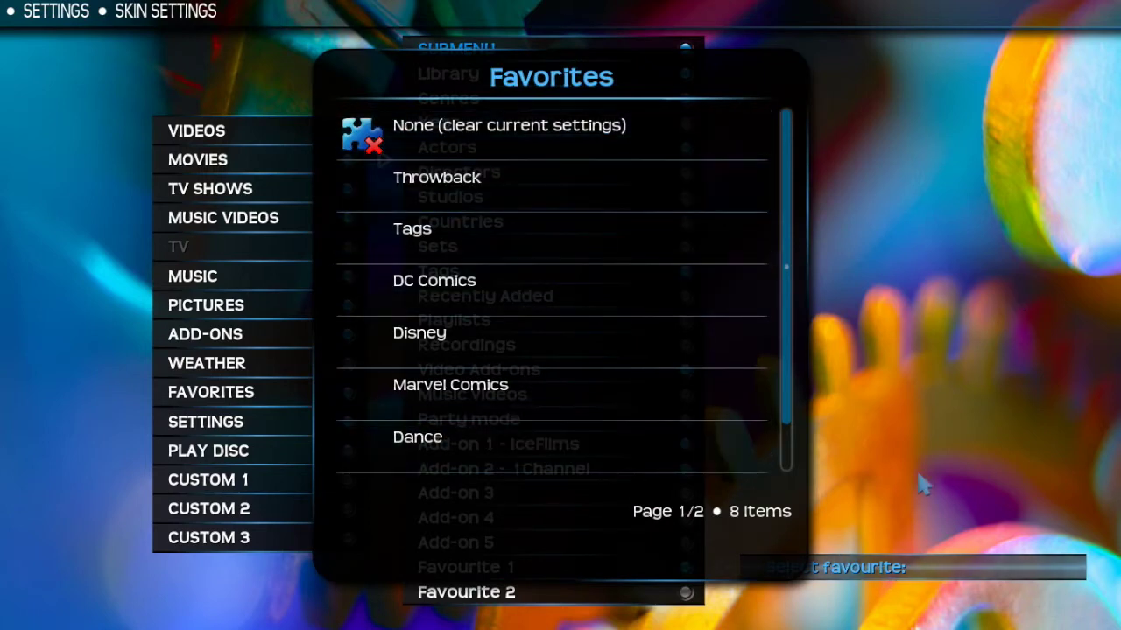
{"action": "key", "text": "Escape"}
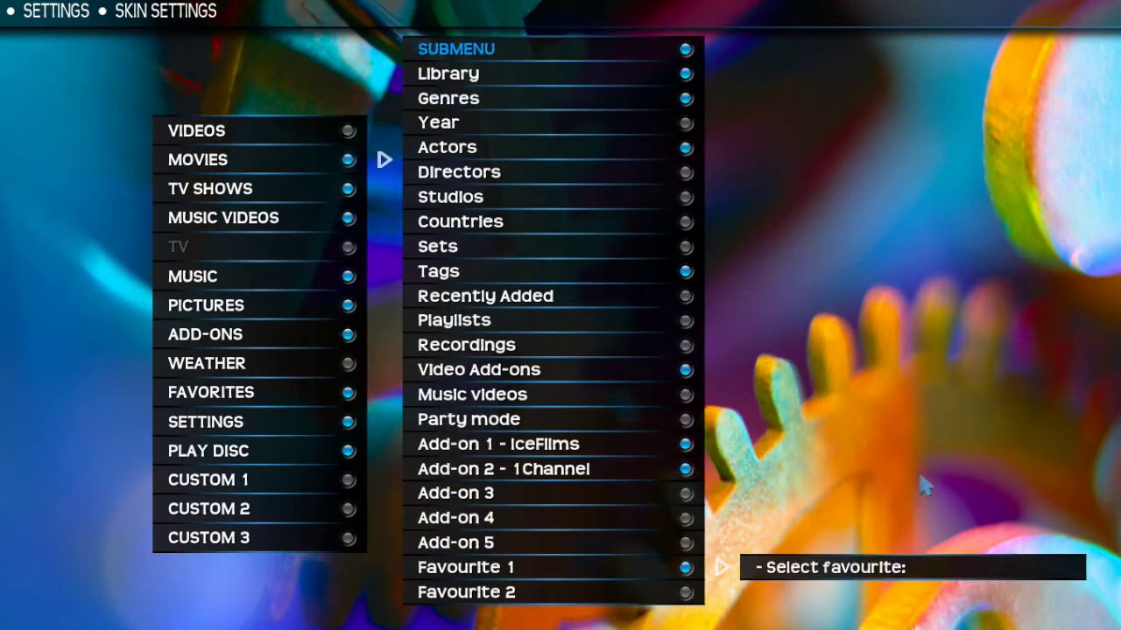
{"action": "mouse_move", "coordinate": [260, 190]}
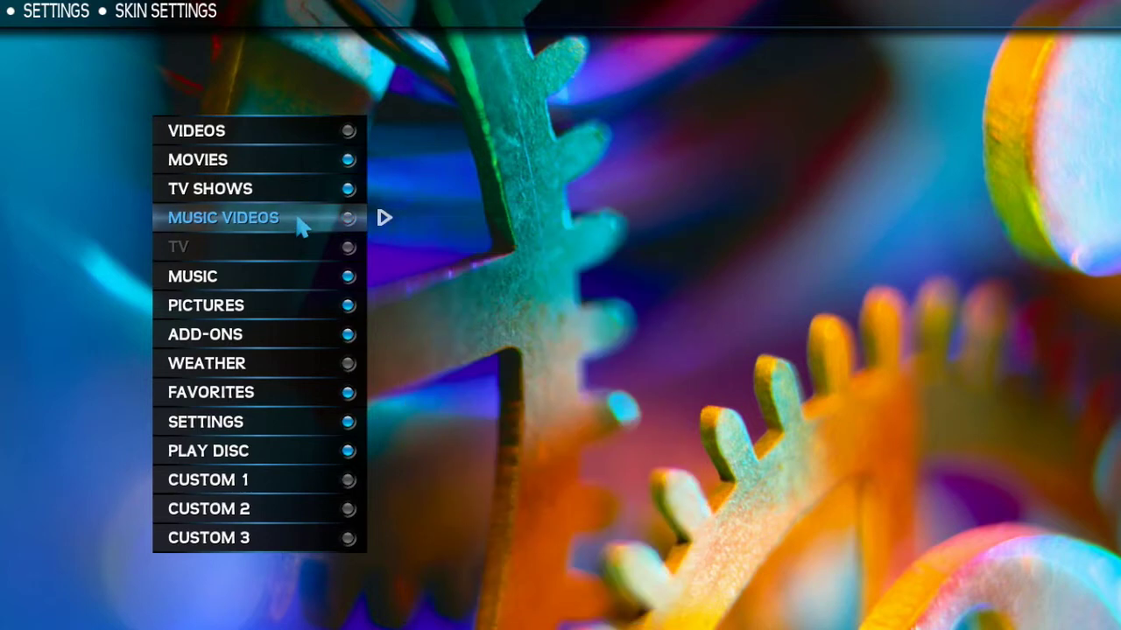
{"action": "mouse_move", "coordinate": [261, 289]}
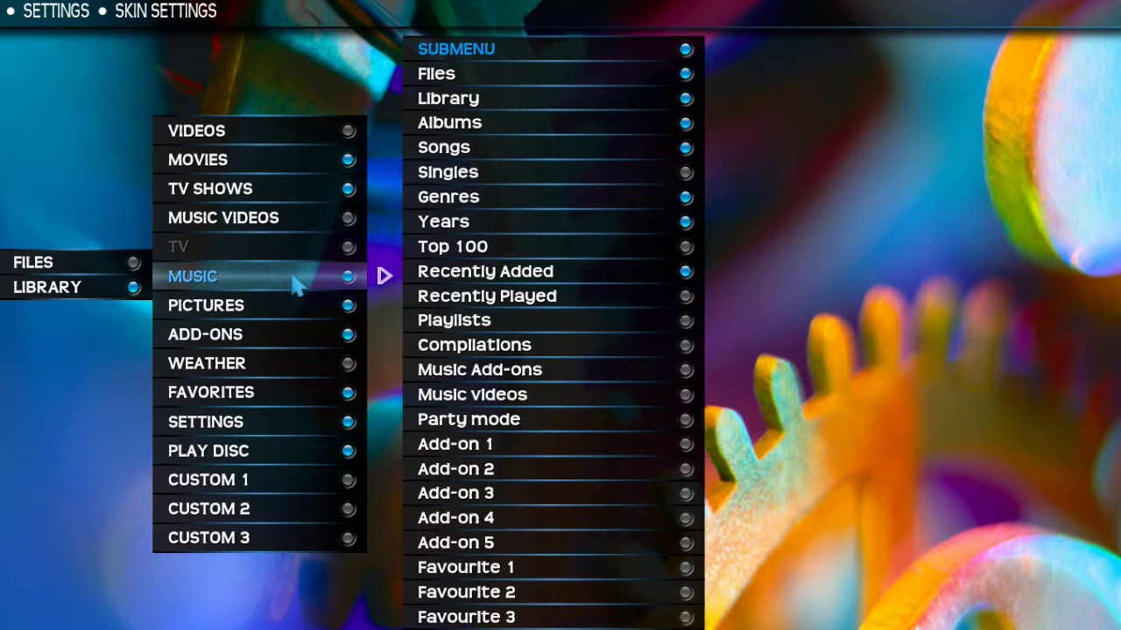
{"action": "mouse_move", "coordinate": [279, 313]}
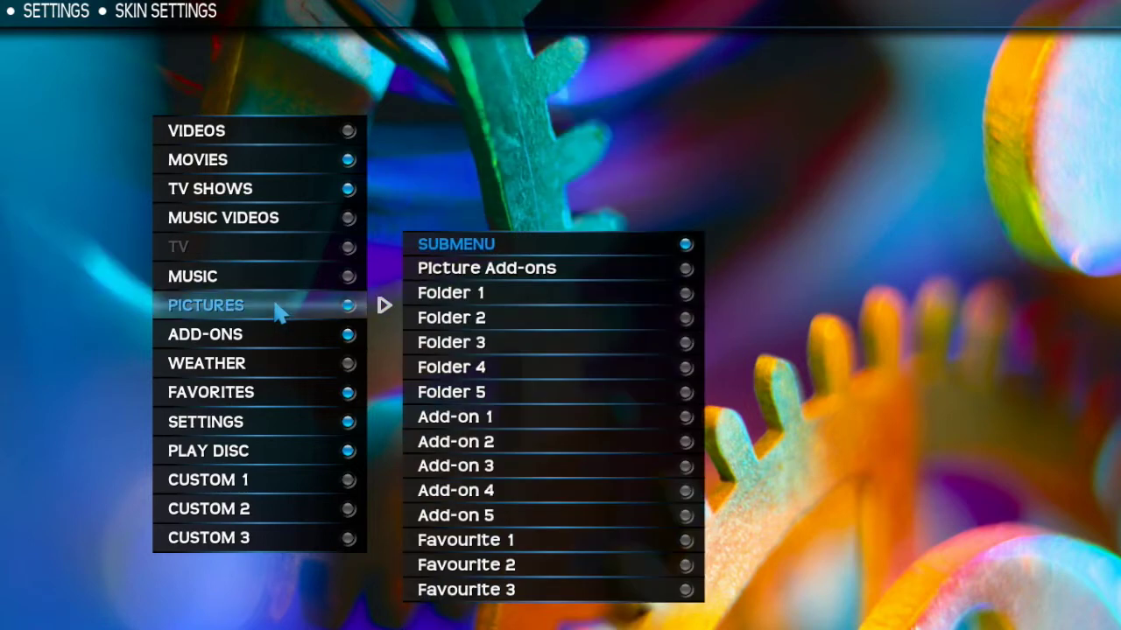